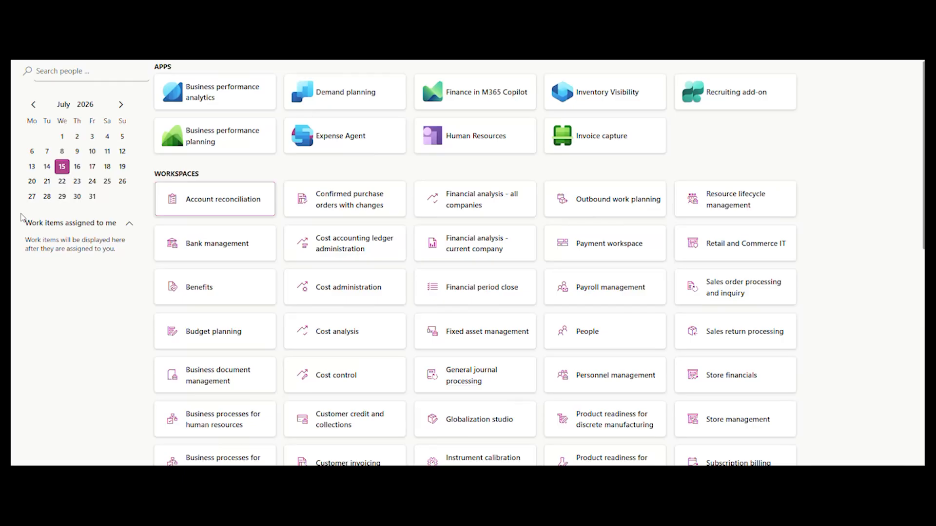
Open the General ledger currency exchange rates and view the default-type rate for the BWP to ZAR pair.
{"action": "key", "text": "alt+F1"}
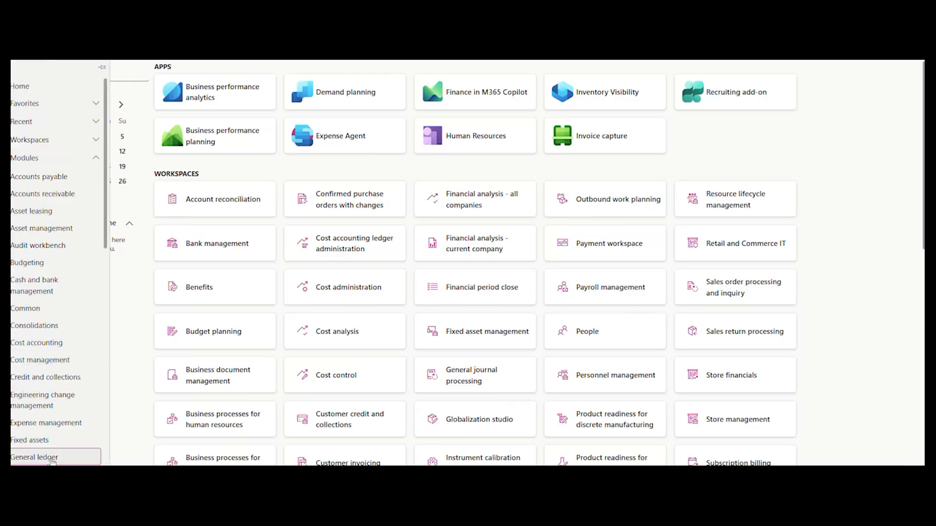
{"action": "left_click", "coordinate": [51, 460]}
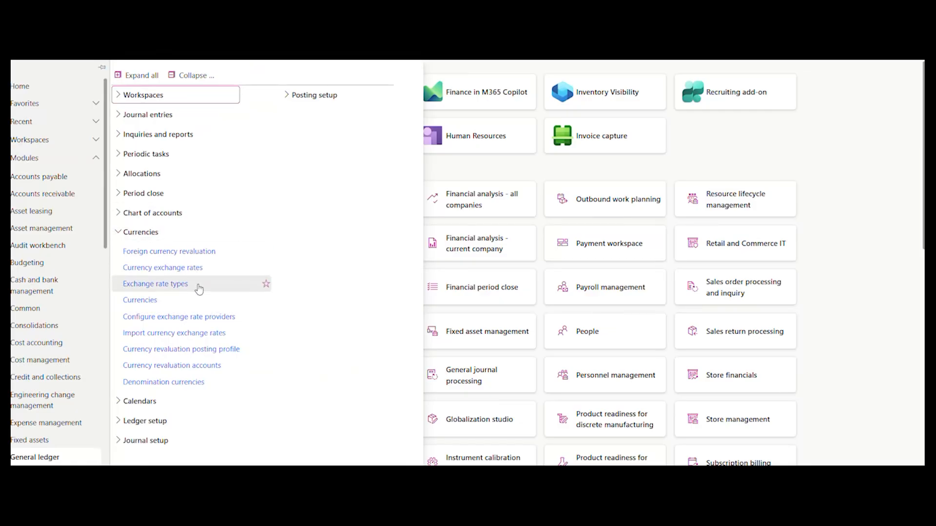
{"action": "left_click", "coordinate": [203, 270]}
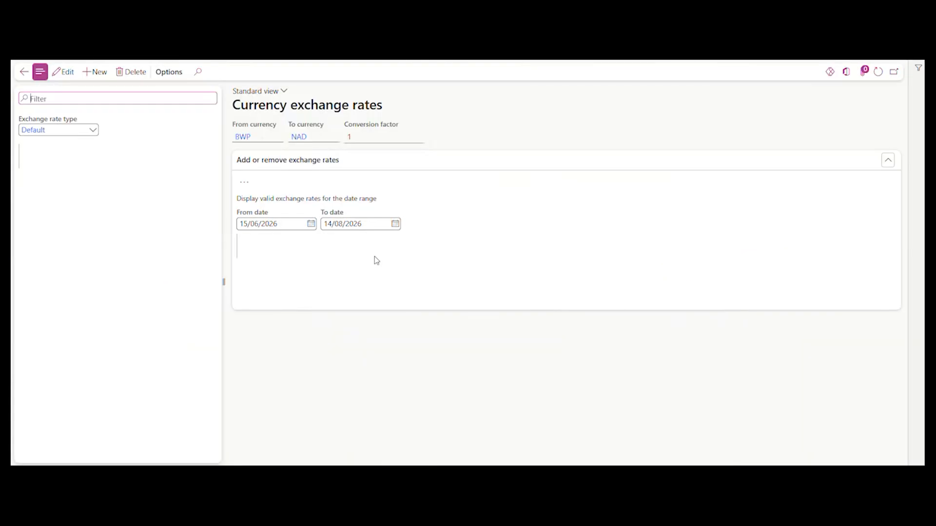
{"action": "left_click", "coordinate": [98, 194]}
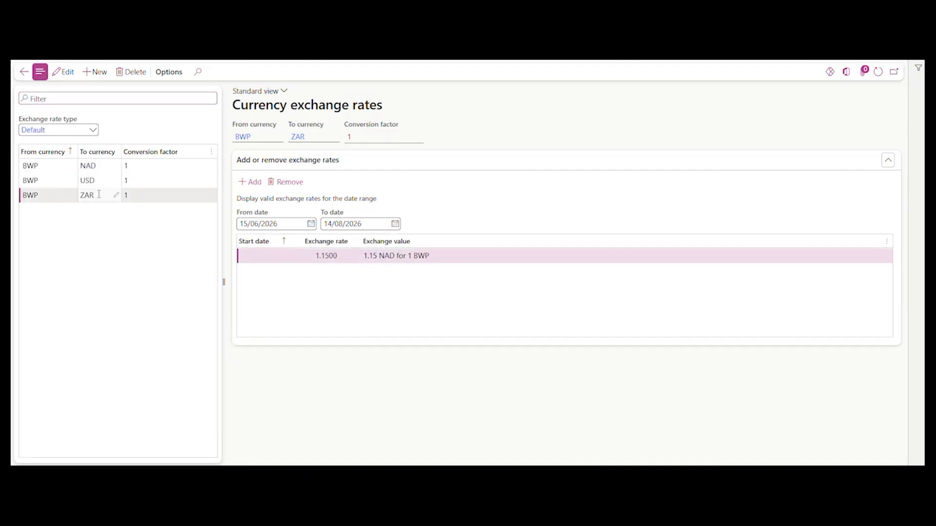
{"action": "mouse_move", "coordinate": [101, 198]}
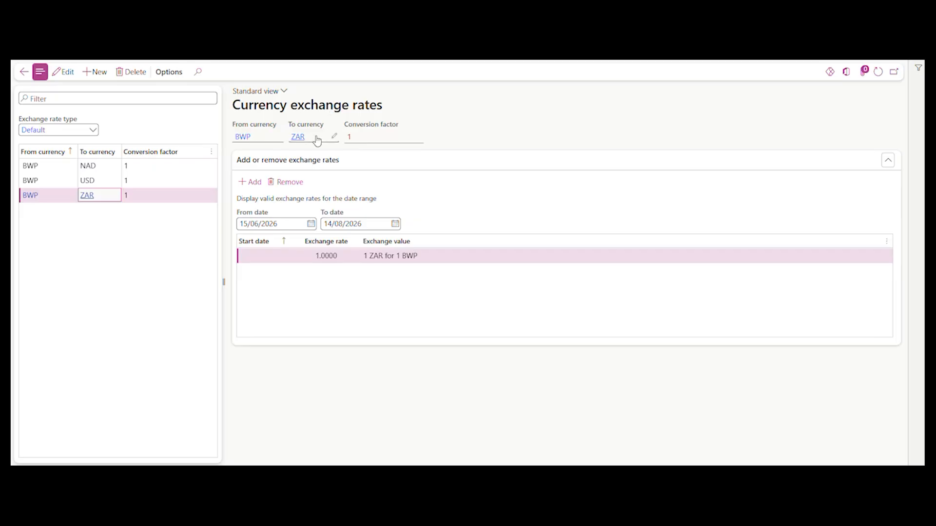
{"action": "left_click", "coordinate": [334, 265]}
Review the foreign currency revaluation setup in Accounts payable parameters, including the details of supplier tax journal name TAXEXC.
{"action": "left_click", "coordinate": [312, 53]}
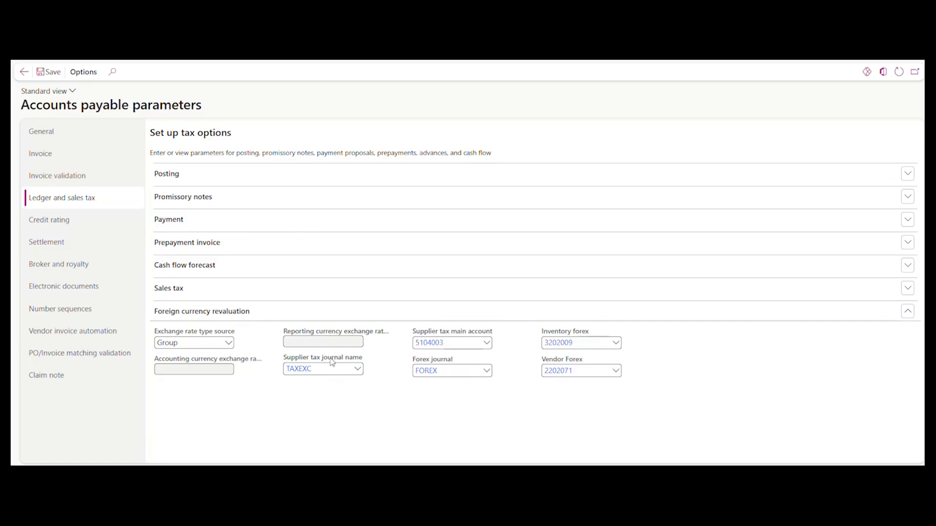
{"action": "mouse_move", "coordinate": [335, 360]}
{"action": "mouse_move", "coordinate": [336, 360]}
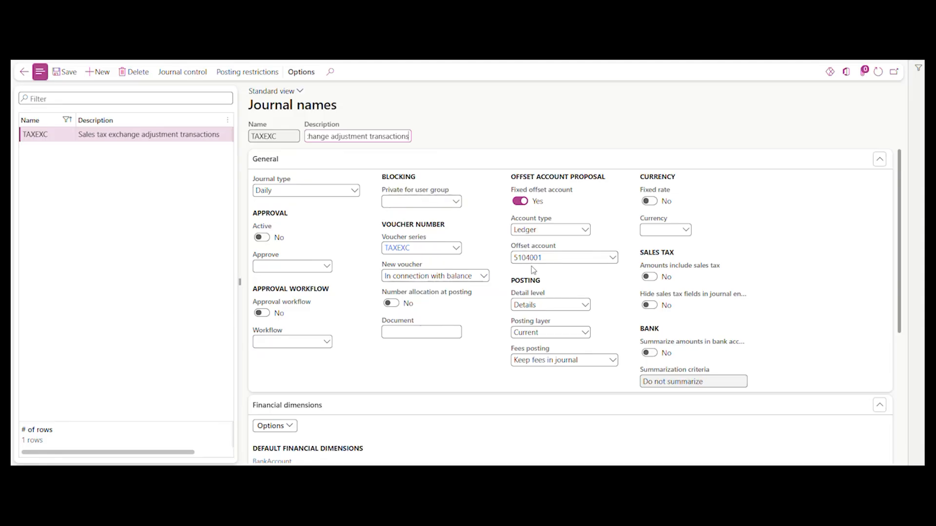
{"action": "left_click", "coordinate": [23, 73]}
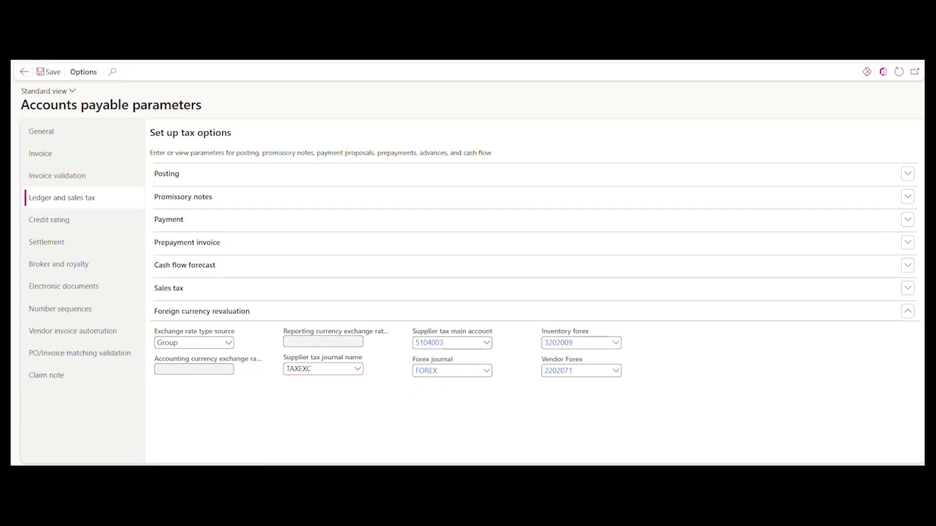
{"action": "key", "text": "Escape"}
Review the header details of the received Smithshine Enterprises purchase order, down to its price and discount currency.
{"action": "left_click", "coordinate": [60, 132]}
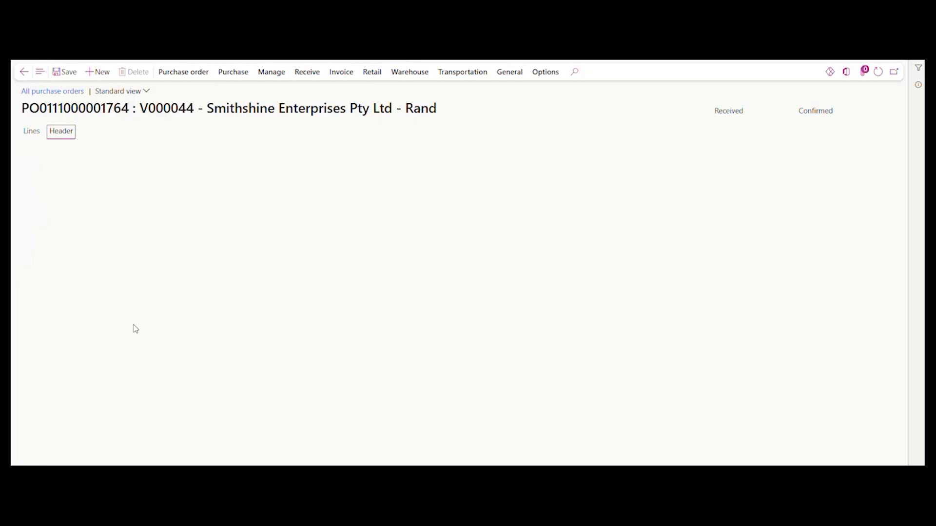
{"action": "left_click", "coordinate": [61, 132]}
{"action": "scroll", "coordinate": [178, 371], "scroll_direction": "down", "scroll_amount": 1}
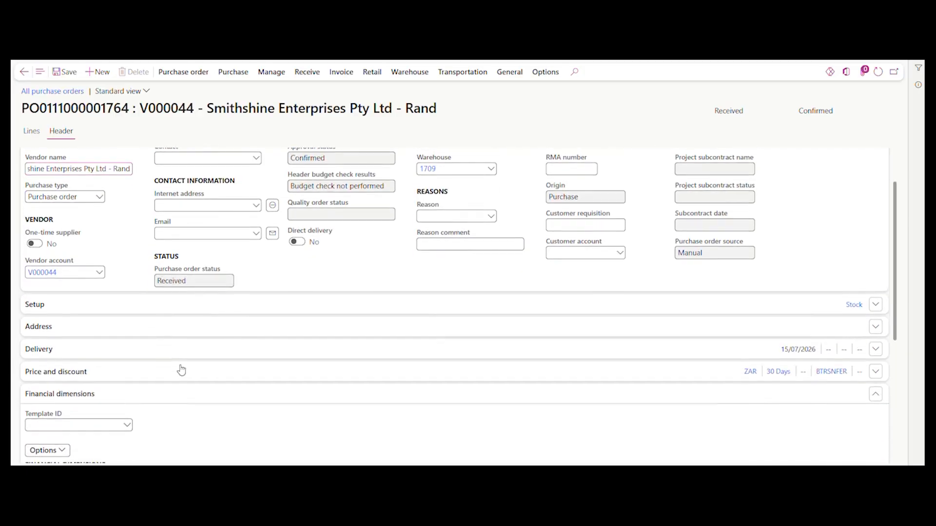
Return to the purchase order lines, expand the order header and generate a vendor invoice from the order.
{"action": "left_click", "coordinate": [31, 130]}
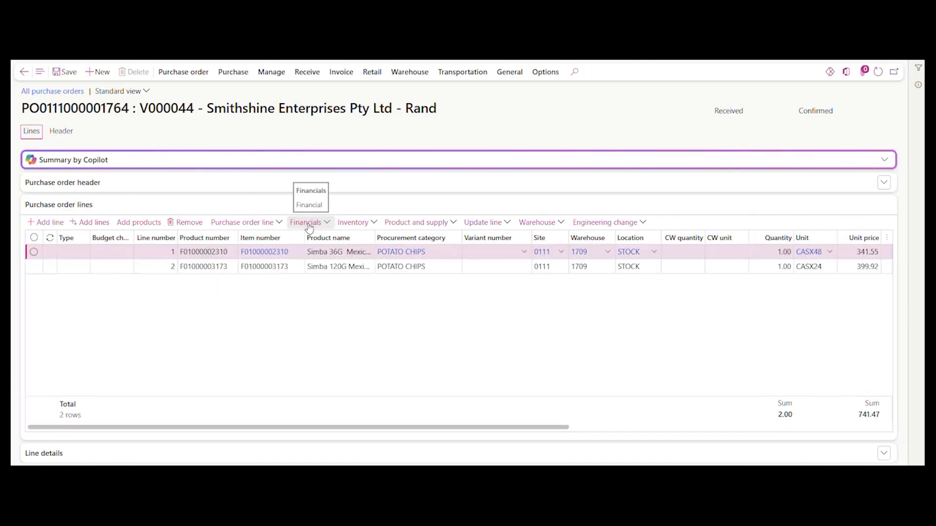
{"action": "left_click", "coordinate": [336, 182]}
{"action": "left_click", "coordinate": [336, 73]}
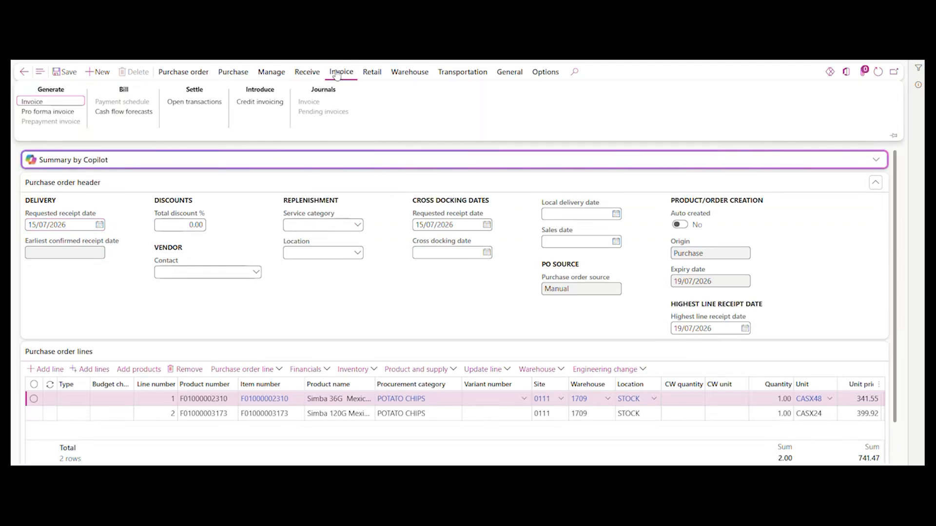
{"action": "left_click", "coordinate": [32, 102]}
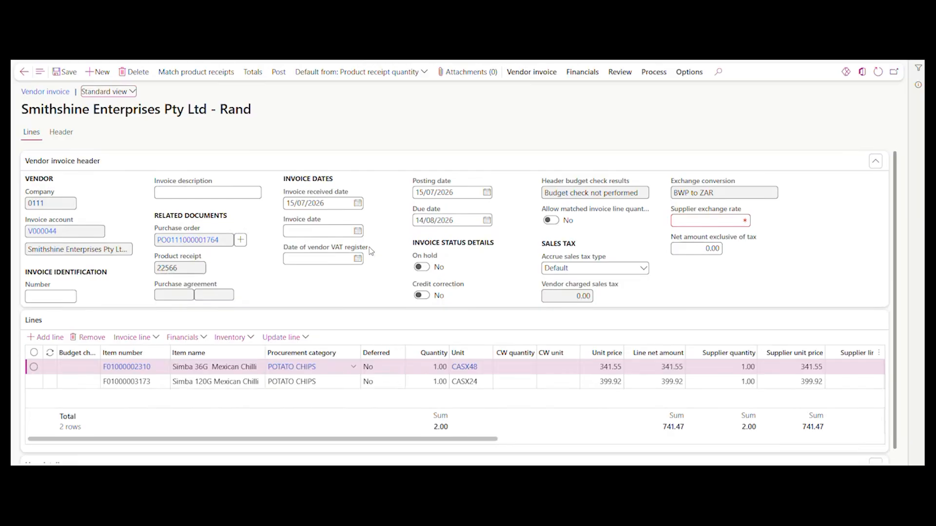
Enter INV369896 as the vendor invoice number and "Invoice" as the invoice description.
{"action": "left_click", "coordinate": [59, 297]}
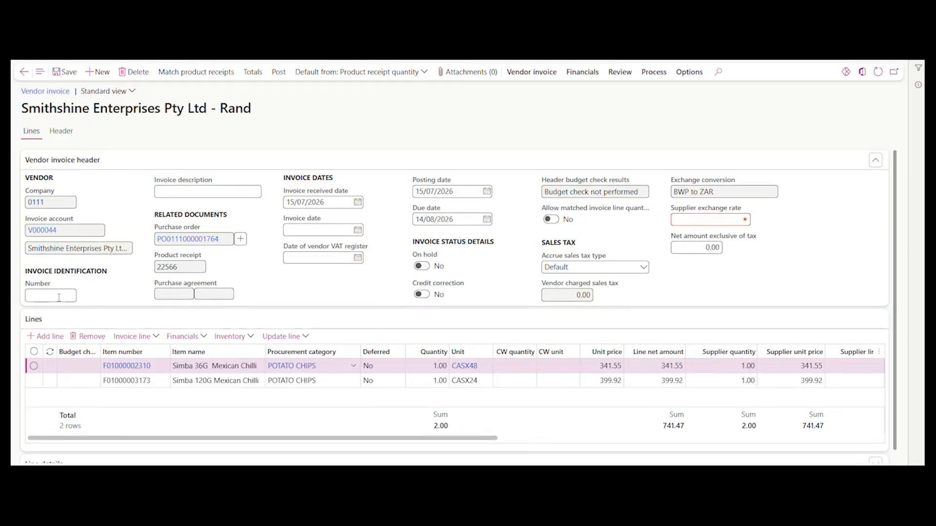
{"action": "type", "text": "INV"}
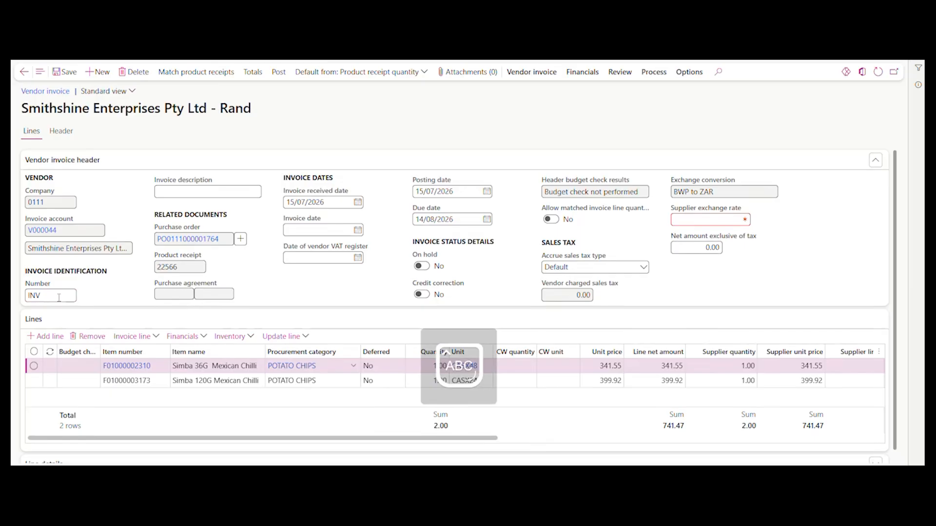
{"action": "type", "text": "369896"}
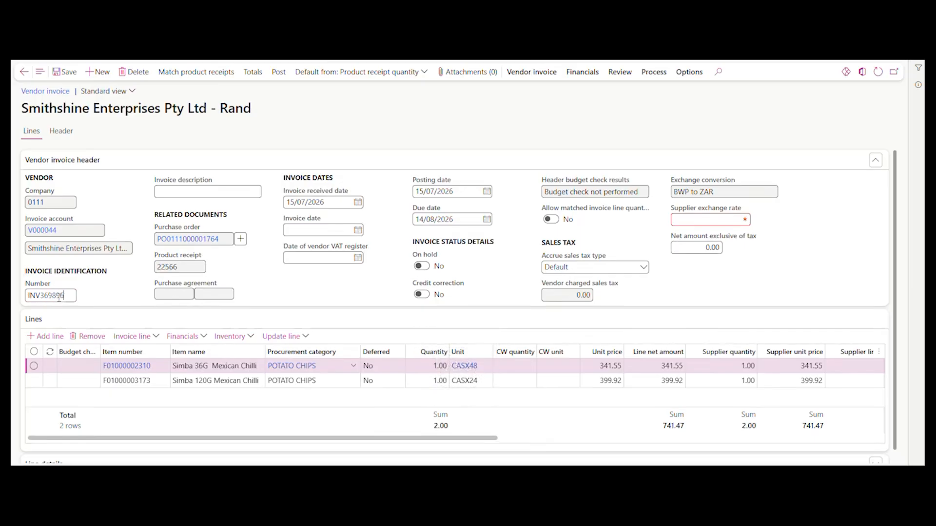
{"action": "left_click", "coordinate": [200, 190]}
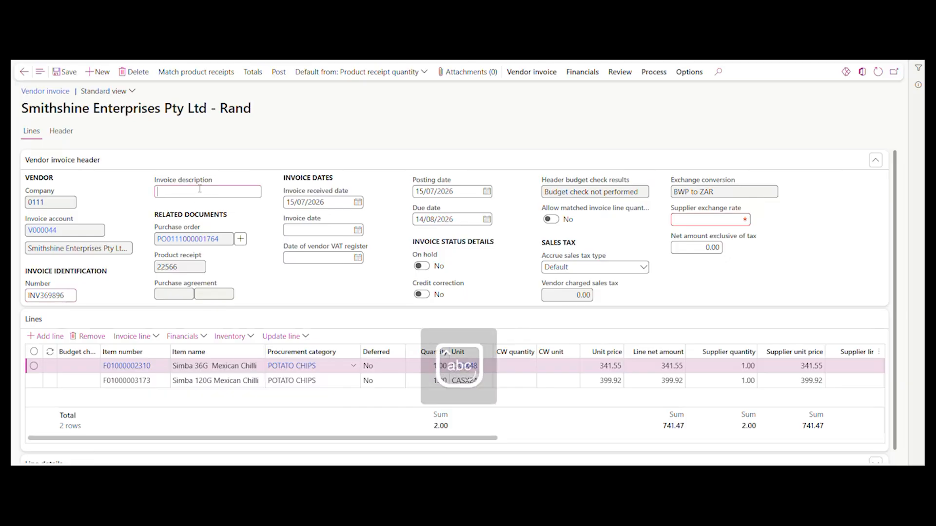
{"action": "key", "text": "Caps_Lock"}
{"action": "key", "text": "Caps_Lock"}
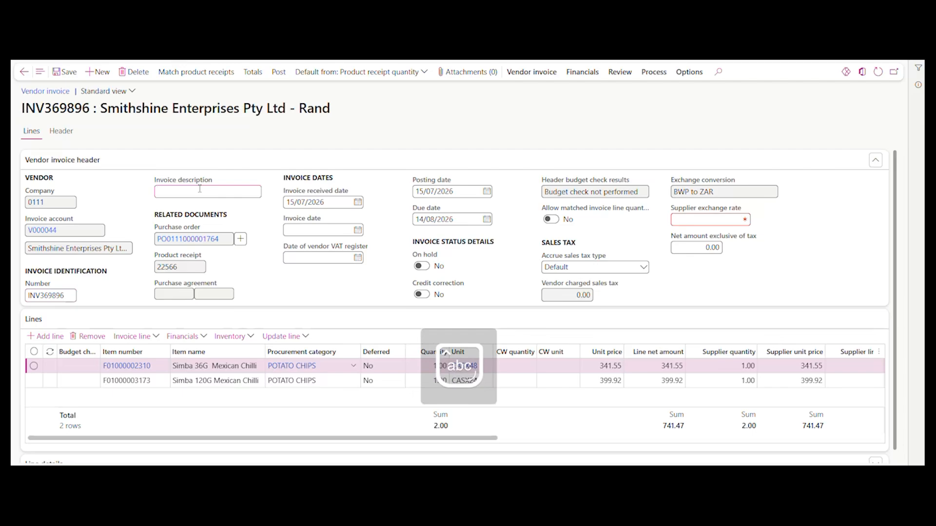
{"action": "type", "text": "Invo"}
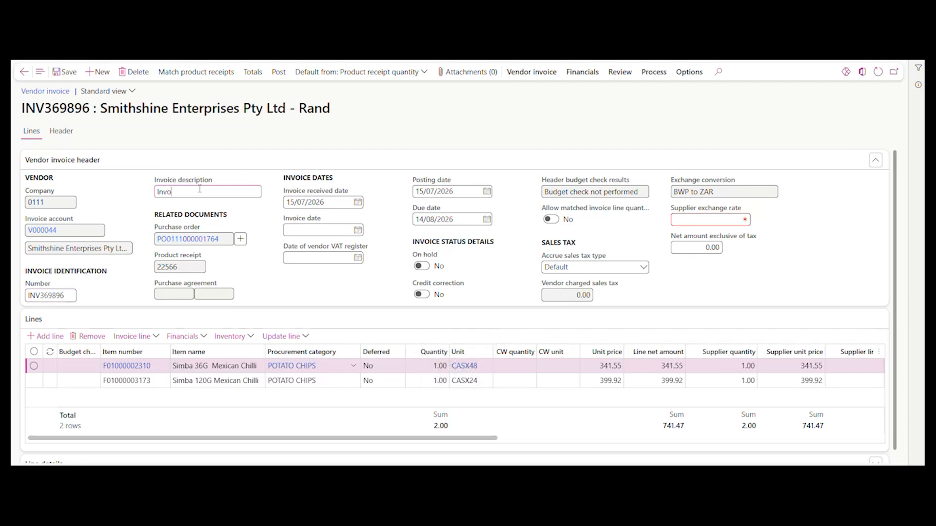
{"action": "type", "text": "ice"}
Set the invoice date to 09/07/2026 and the supplier exchange rate for BWP to ZAR to 1.2.
{"action": "left_click", "coordinate": [358, 230]}
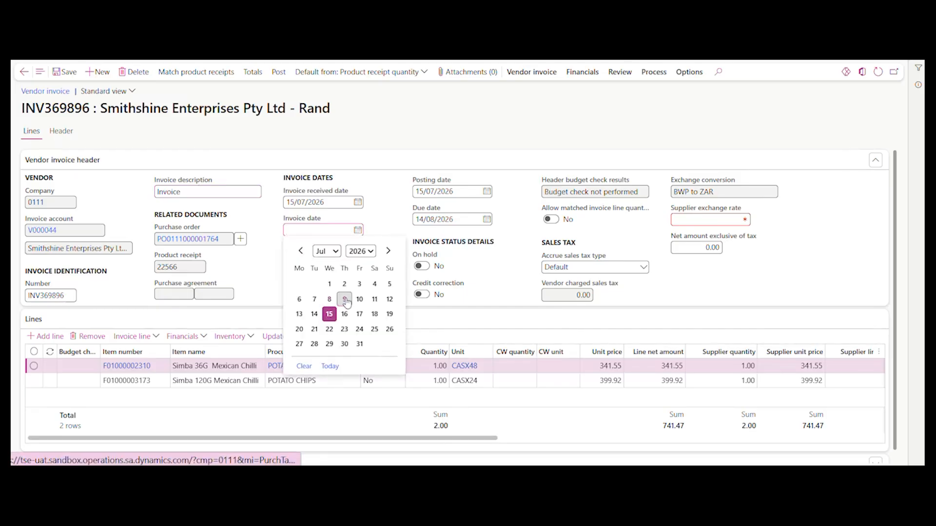
{"action": "left_click", "coordinate": [344, 299]}
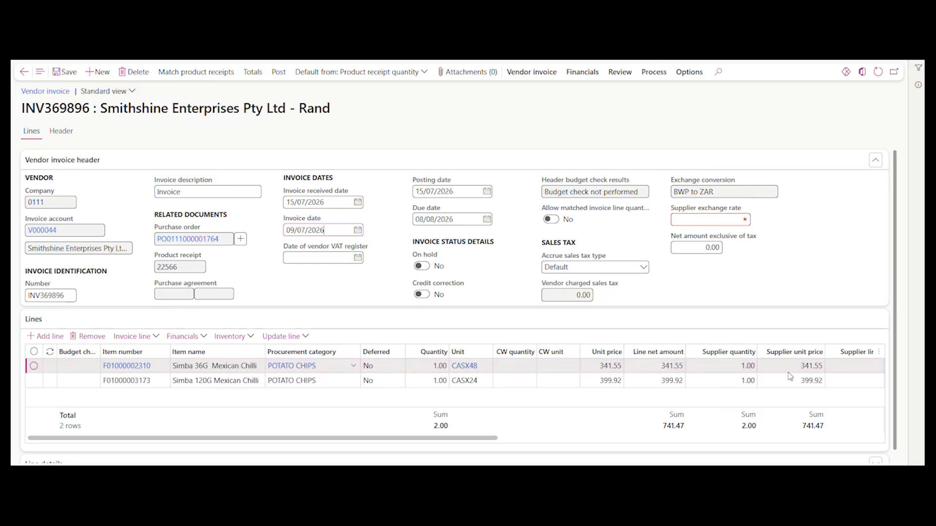
{"action": "left_click", "coordinate": [710, 221]}
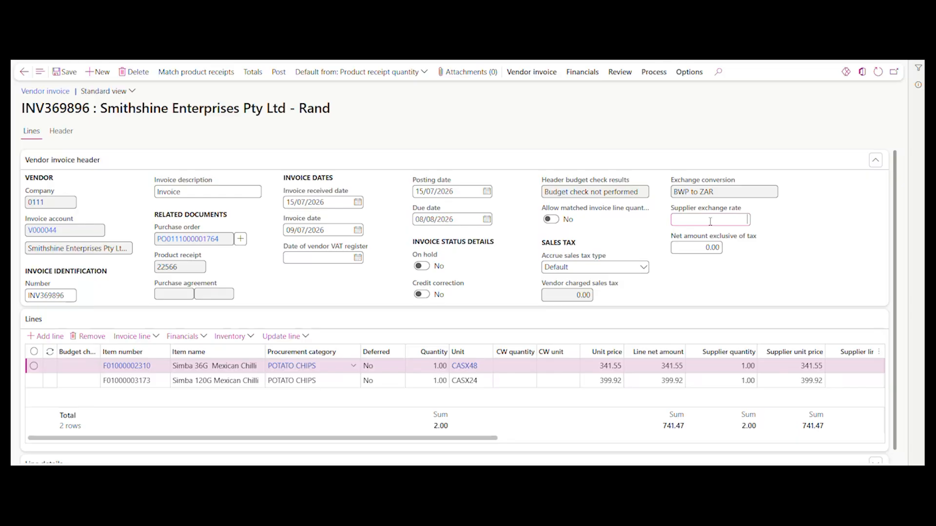
{"action": "type", "text": "1.2"}
{"action": "key", "text": "Tab"}
Set the net amount exclusive of tax to 741.47 and post the vendor invoice.
{"action": "left_click", "coordinate": [695, 248]}
{"action": "double_click", "coordinate": [695, 248]}
{"action": "type", "text": "741.47"}
{"action": "left_click", "coordinate": [763, 249]}
{"action": "left_click", "coordinate": [696, 220]}
{"action": "left_click", "coordinate": [281, 77]}
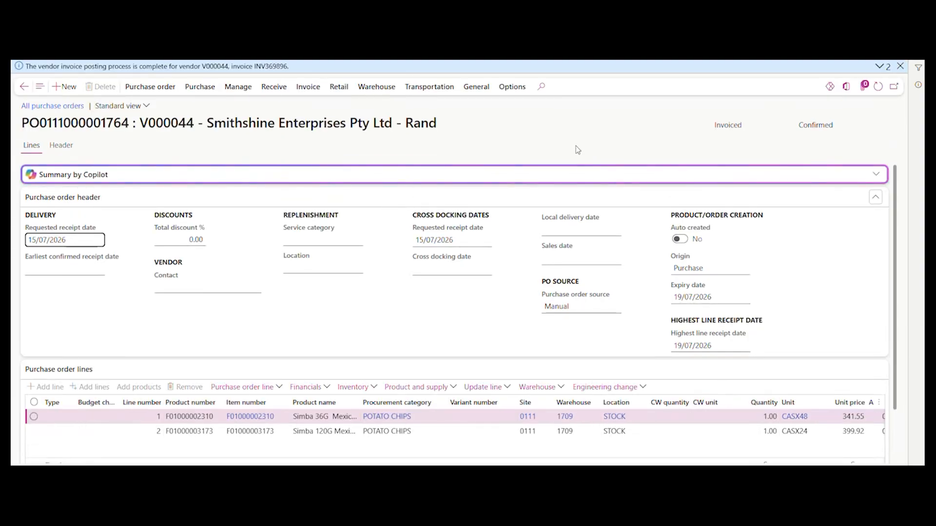
Open the purchase order's invoice journal and check the supplier exchange rate and its related journal on the posted invoice.
{"action": "left_click", "coordinate": [305, 88]}
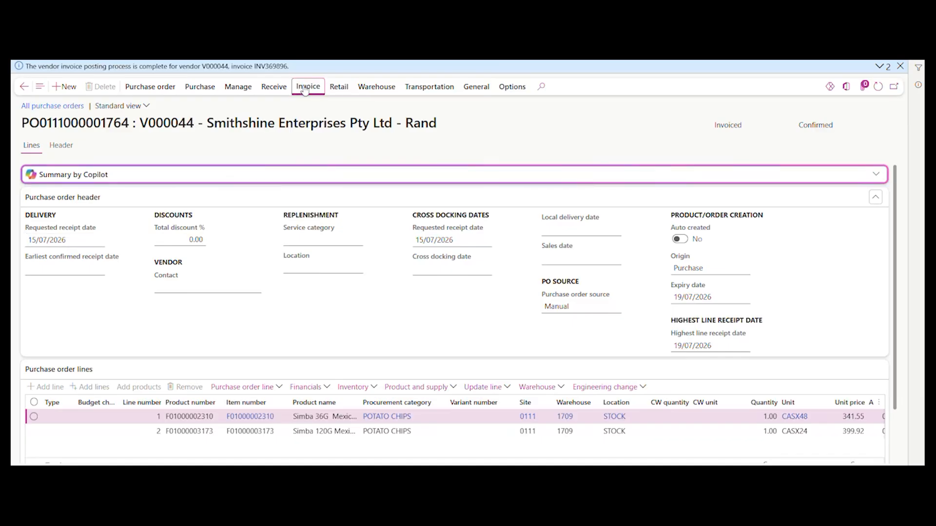
{"action": "left_click", "coordinate": [316, 120]}
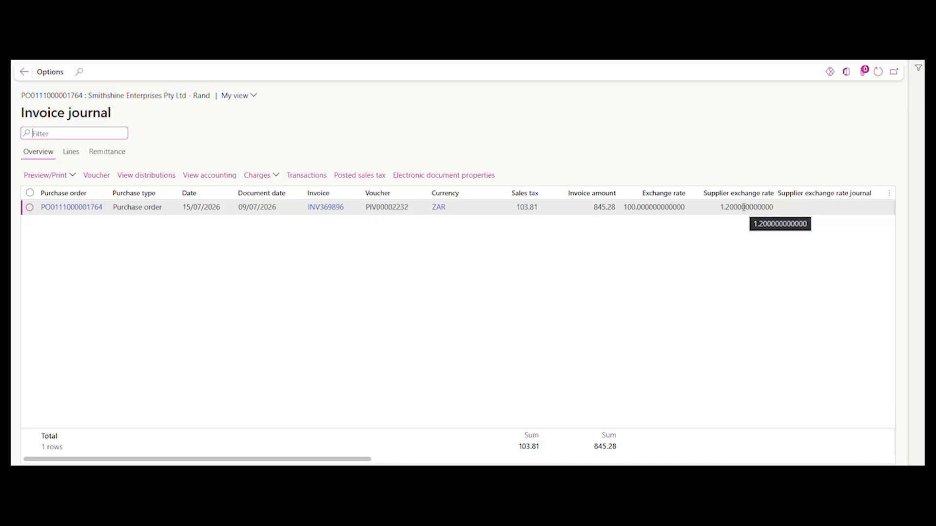
{"action": "left_click", "coordinate": [876, 74]}
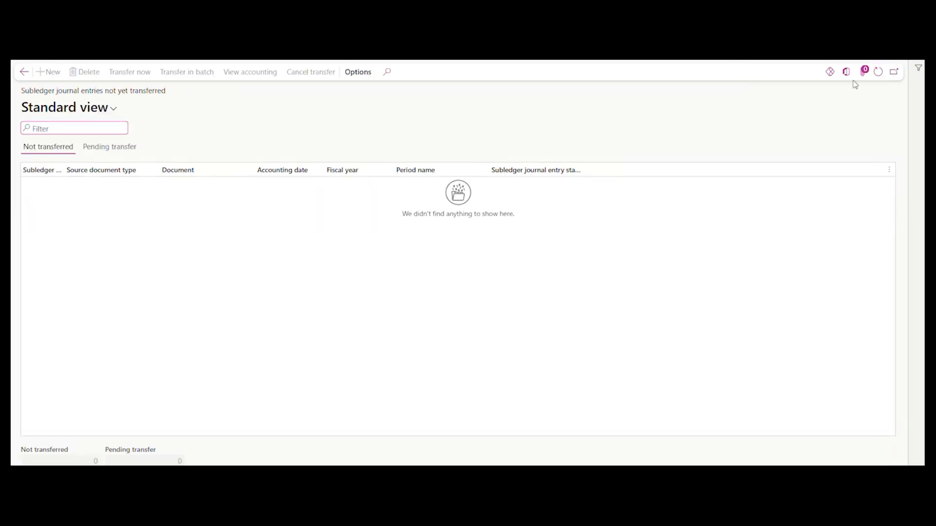
Refresh the subledger journal entries not yet transferred and transfer the INV369896 vendor invoice entry immediately.
{"action": "left_click", "coordinate": [878, 72]}
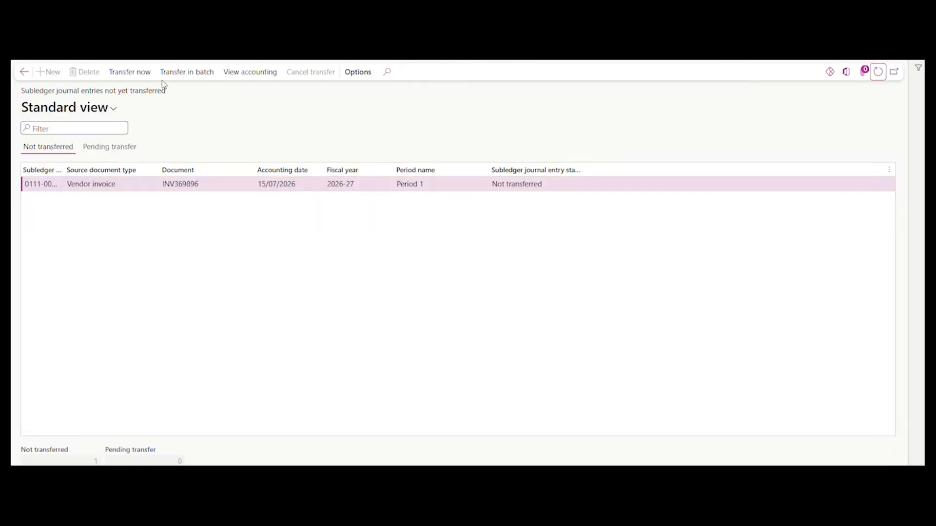
{"action": "left_click", "coordinate": [131, 74]}
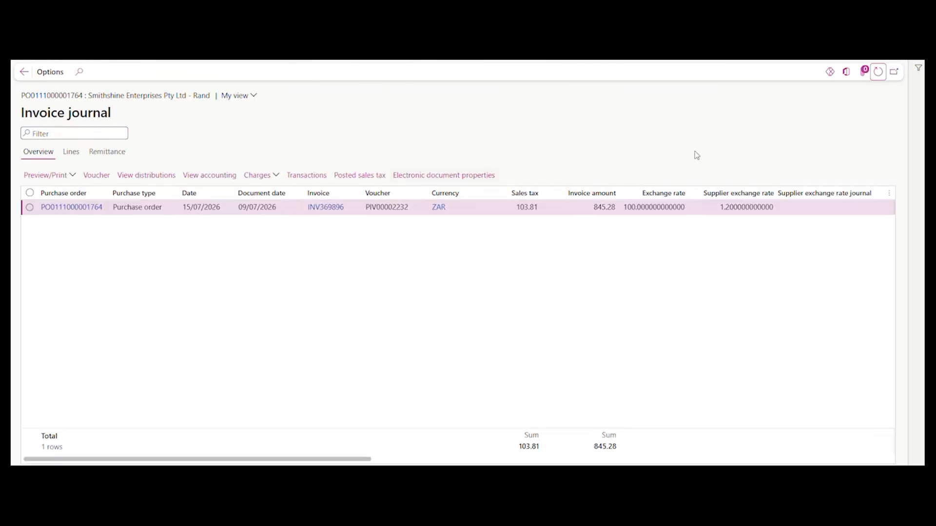
Refresh the invoice journal, open its linked supplier exchange rate journal and show all general journals, including posted ones.
{"action": "left_click", "coordinate": [878, 72]}
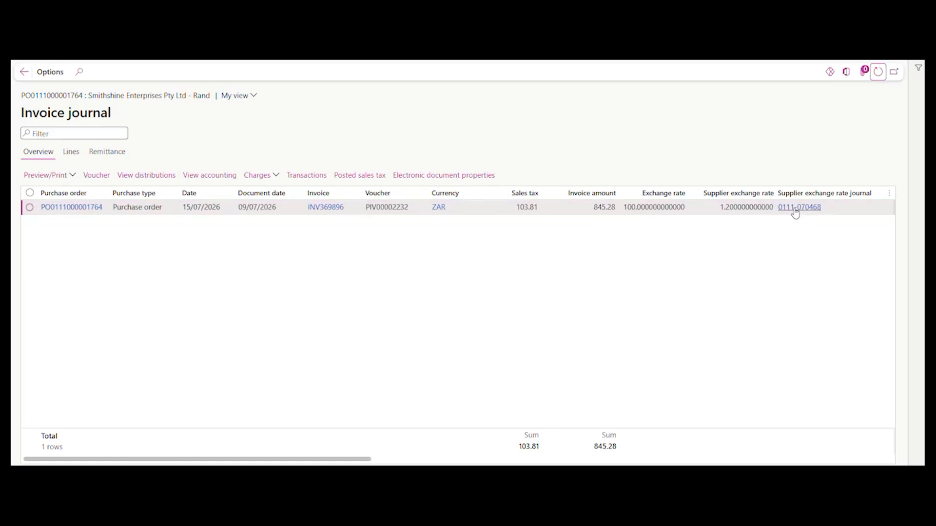
{"action": "mouse_move", "coordinate": [794, 214]}
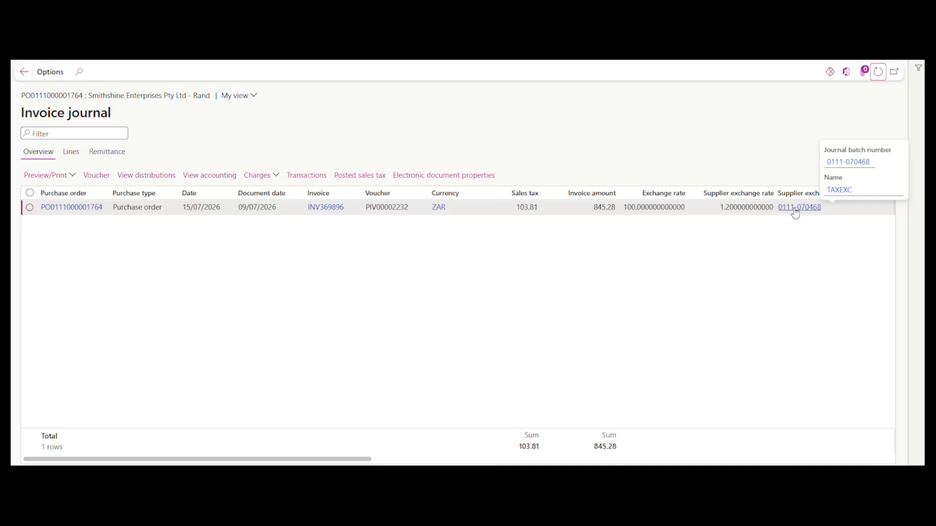
{"action": "left_click", "coordinate": [798, 212]}
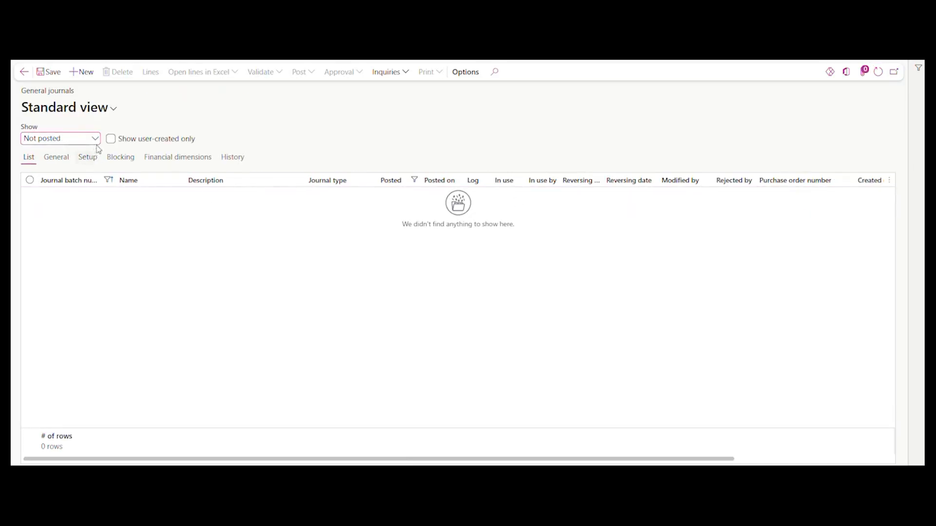
{"action": "left_click", "coordinate": [96, 139]}
{"action": "left_click", "coordinate": [75, 182]}
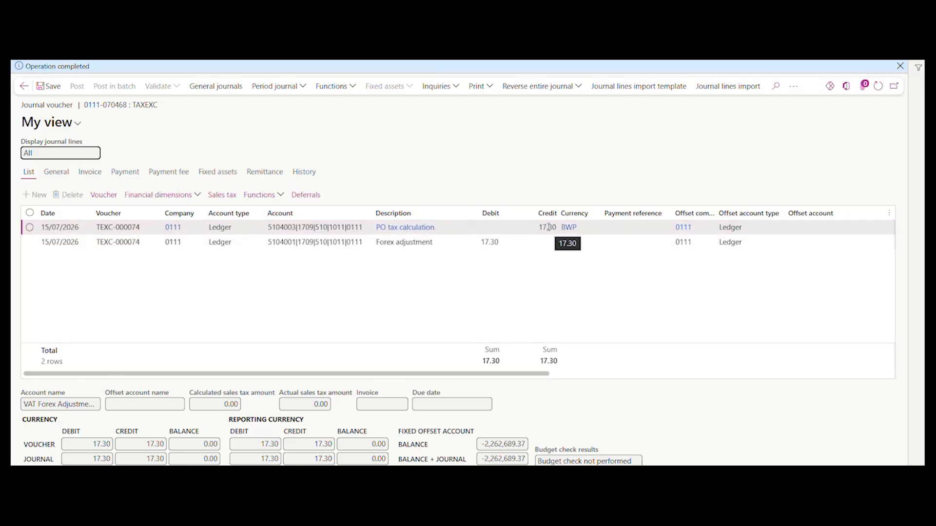
Return from the journal voucher and examine the VAT control line and posting types in the invoice's voucher transactions.
{"action": "left_click", "coordinate": [24, 86]}
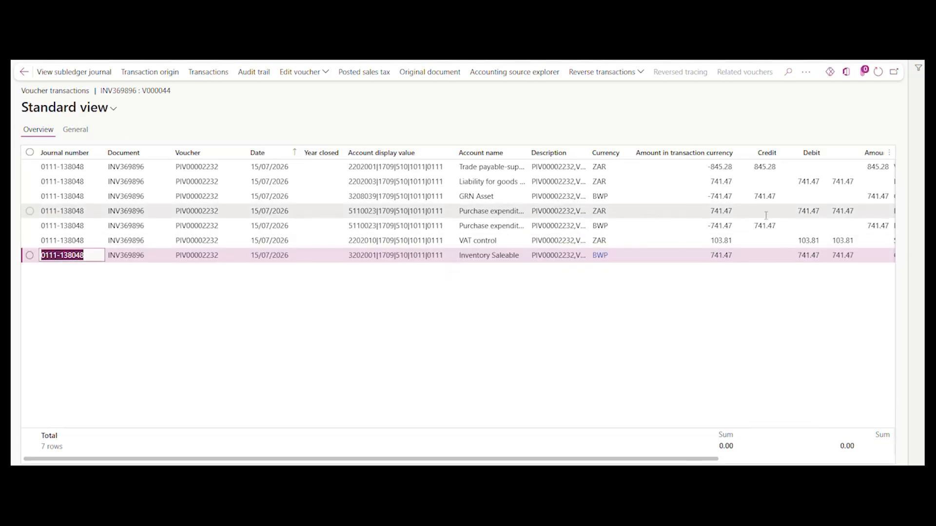
{"action": "left_click", "coordinate": [726, 241]}
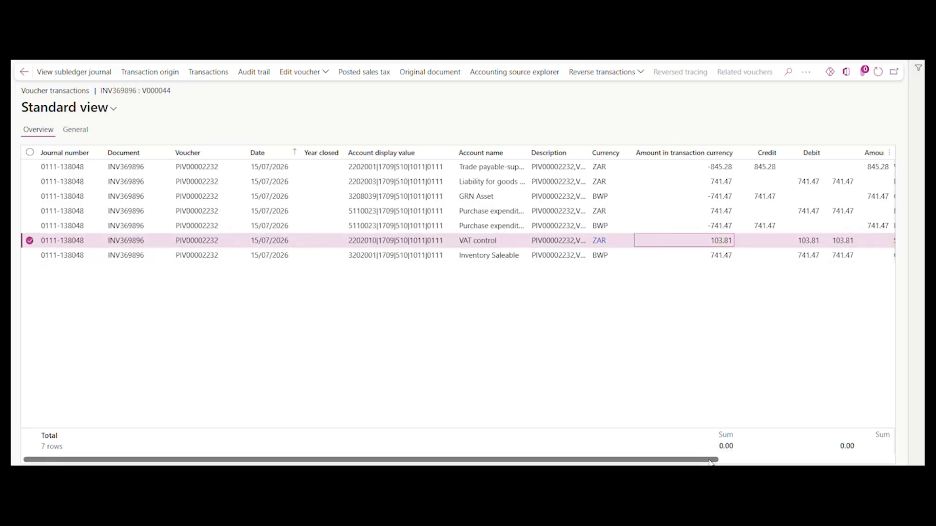
{"action": "left_click_drag", "start_coordinate": [711, 462], "coordinate": [765, 461]}
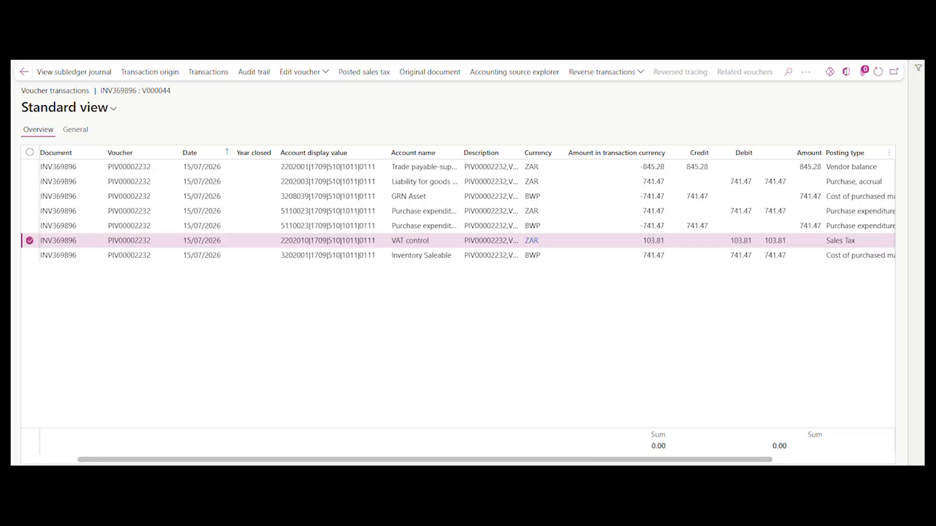
Switch to Calculator and divide the VAT control amount of 103.81 by the supplier exchange rate of 1.2.
{"action": "key", "text": "XF86Calculator"}
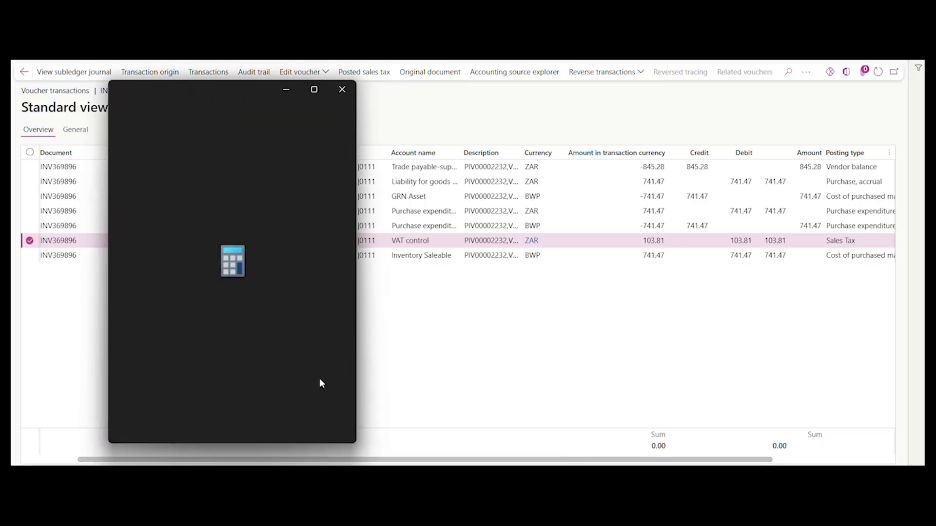
{"action": "type", "text": "103."}
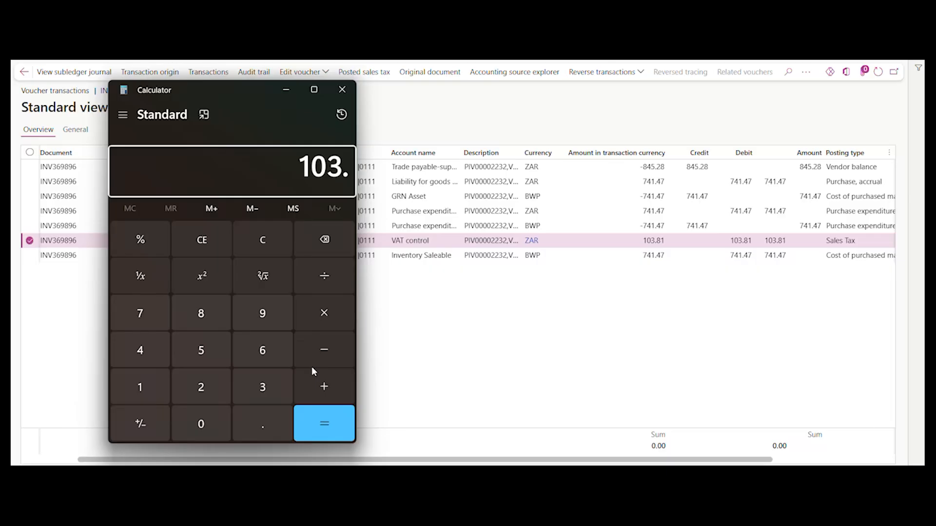
{"action": "type", "text": "81"}
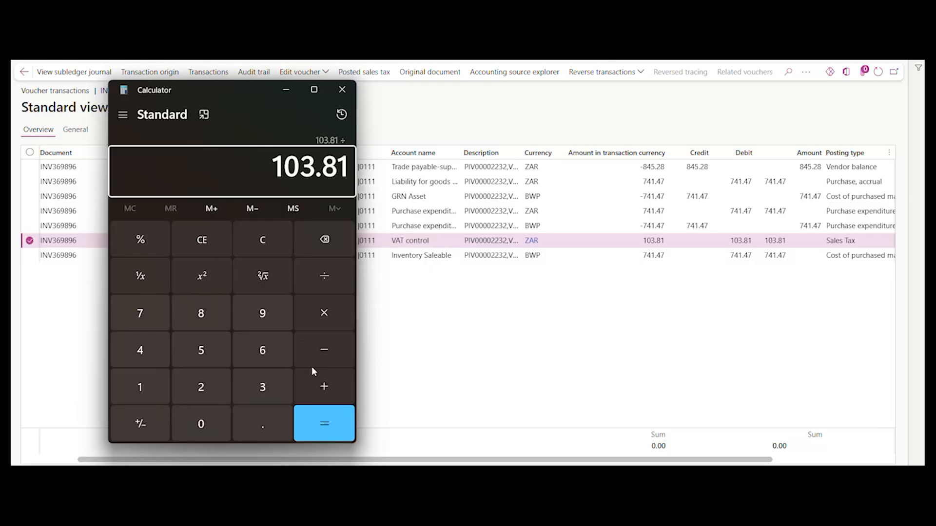
{"action": "type", "text": "/1.2"}
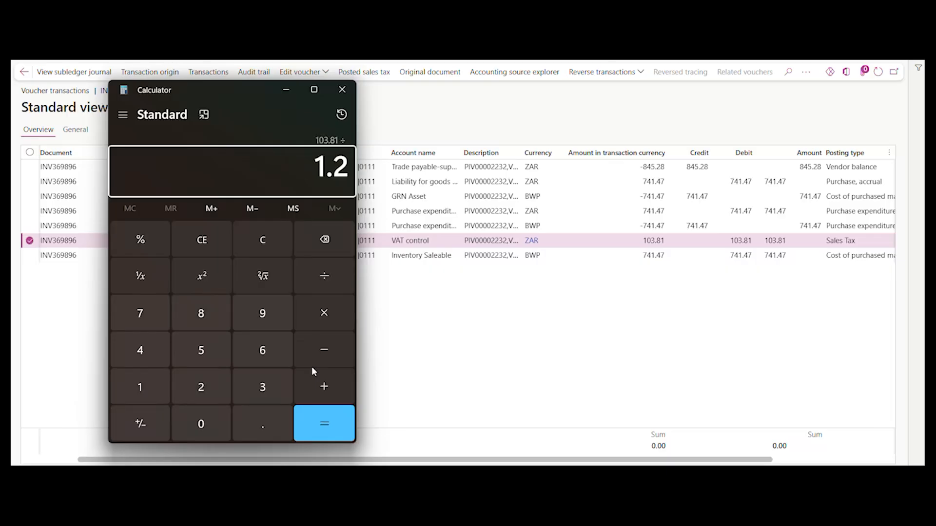
{"action": "key", "text": "Return"}
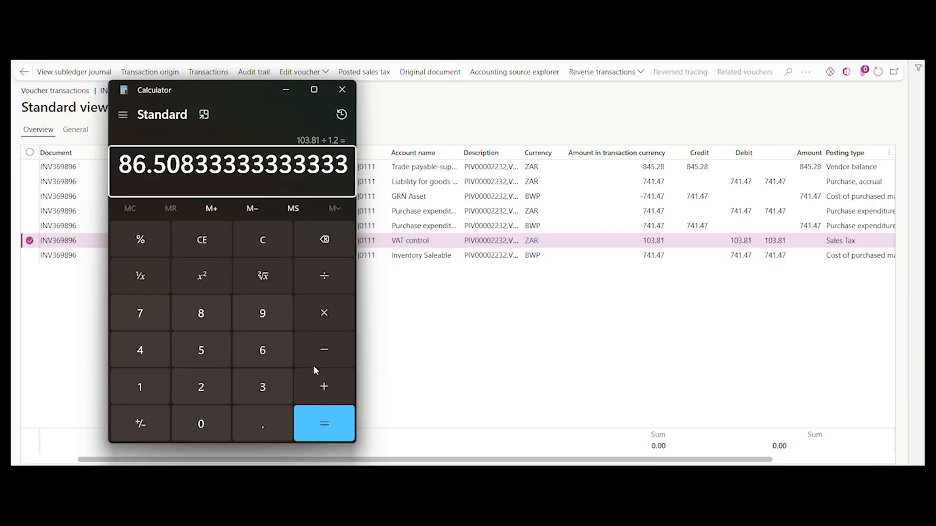
Subtract the original VAT amount of 103.81 from the converted result and minimise Calculator.
{"action": "left_click", "coordinate": [328, 350]}
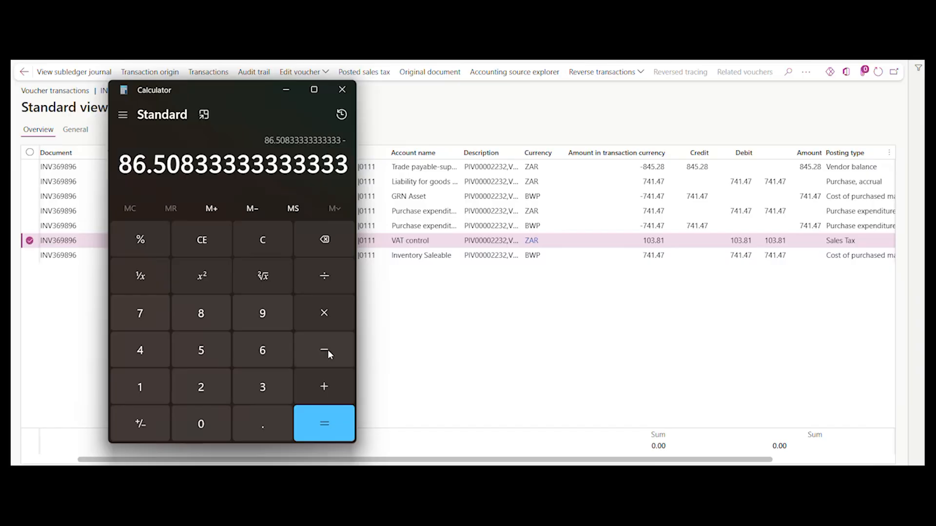
{"action": "type", "text": "103"}
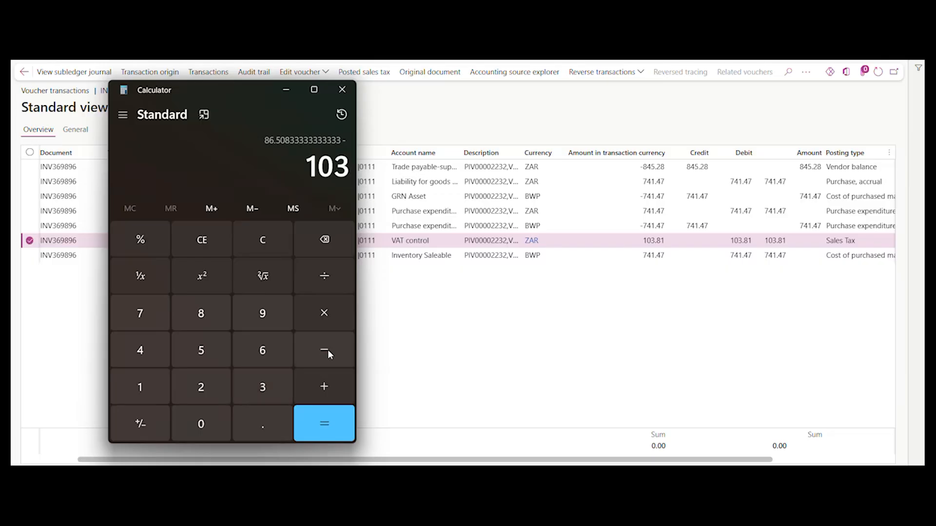
{"action": "type", "text": ".81"}
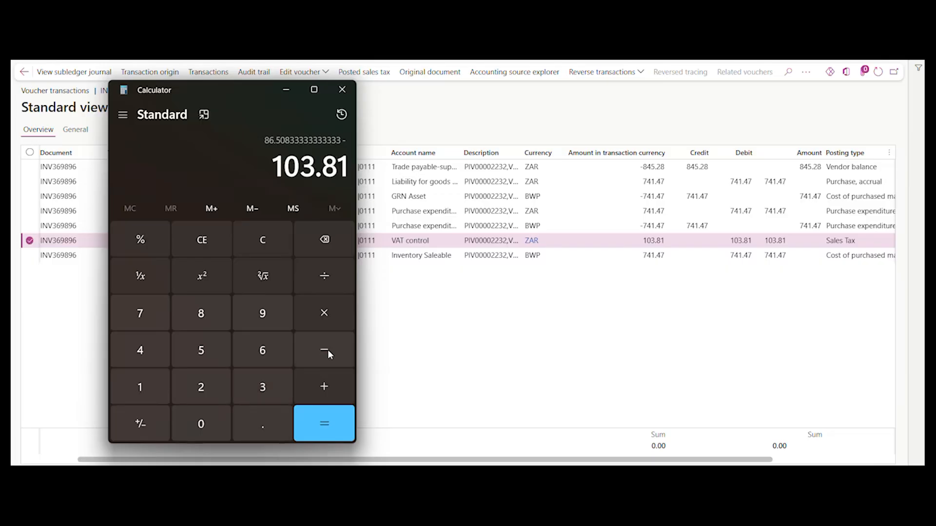
{"action": "key", "text": "Return"}
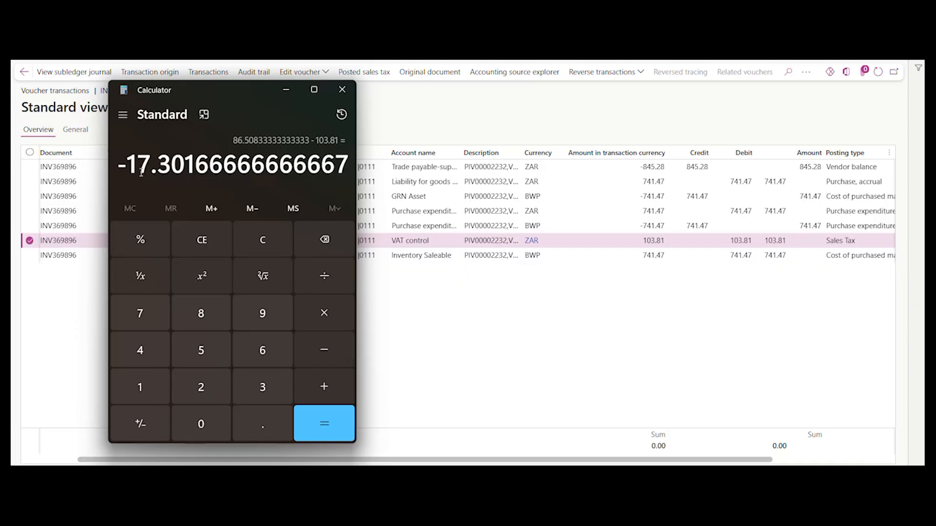
{"action": "left_click", "coordinate": [288, 89]}
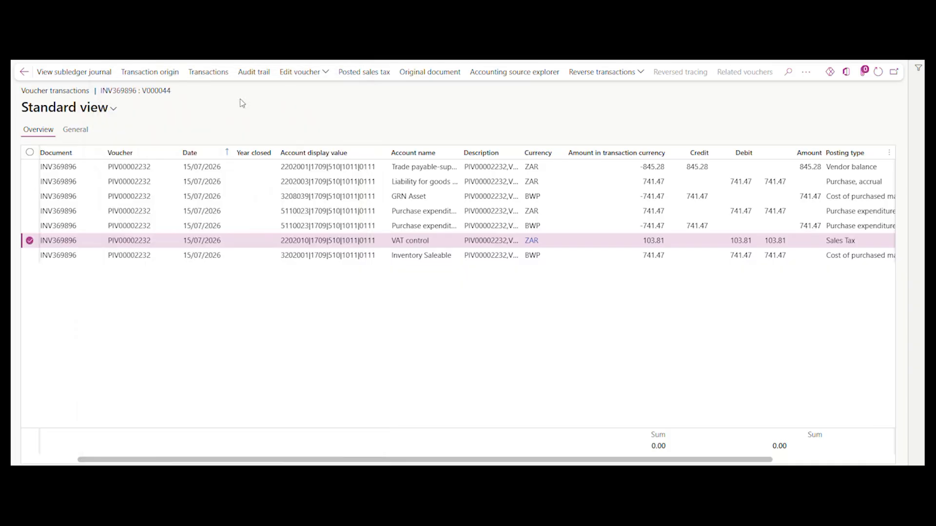
Return to the invoice journal, open its supplier exchange rate journal, show posted journals and open the TAXEXC journal's lines.
{"action": "left_click", "coordinate": [25, 73]}
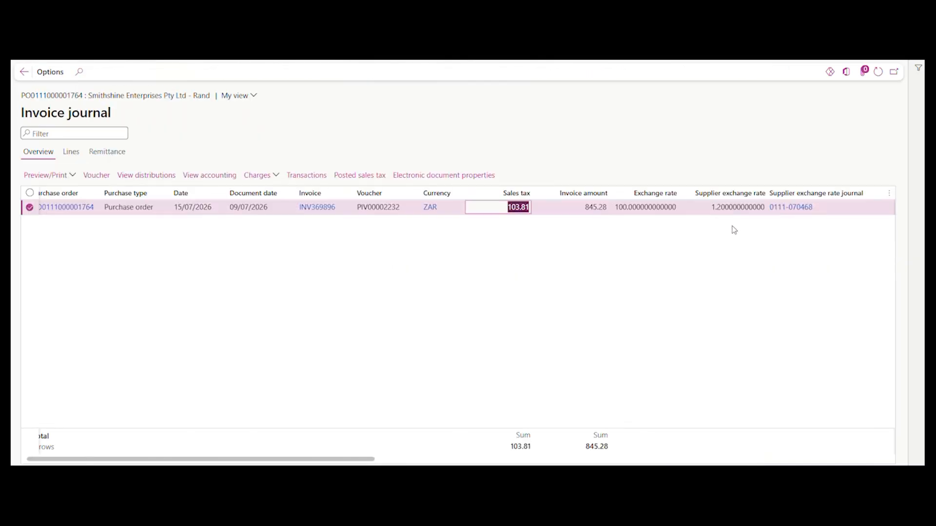
{"action": "left_click", "coordinate": [786, 212]}
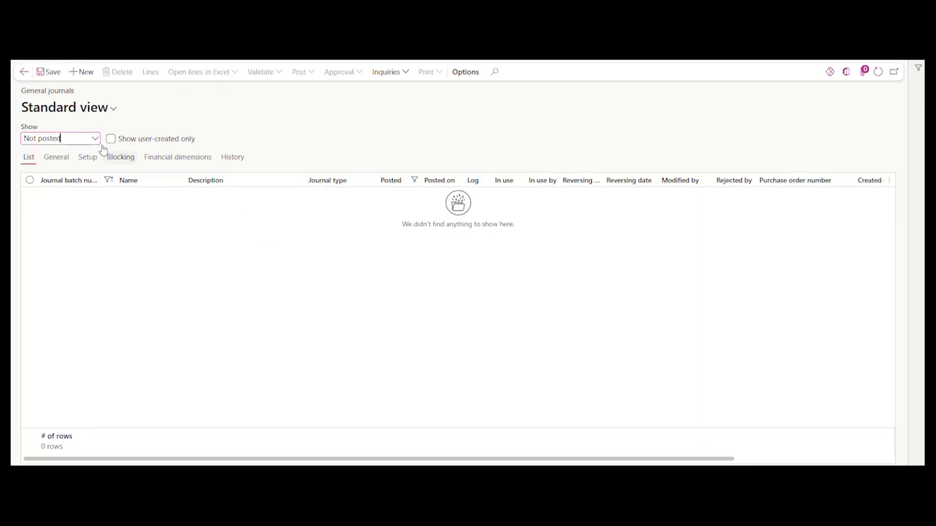
{"action": "left_click", "coordinate": [95, 140]}
{"action": "left_click", "coordinate": [82, 182]}
{"action": "left_click", "coordinate": [154, 76]}
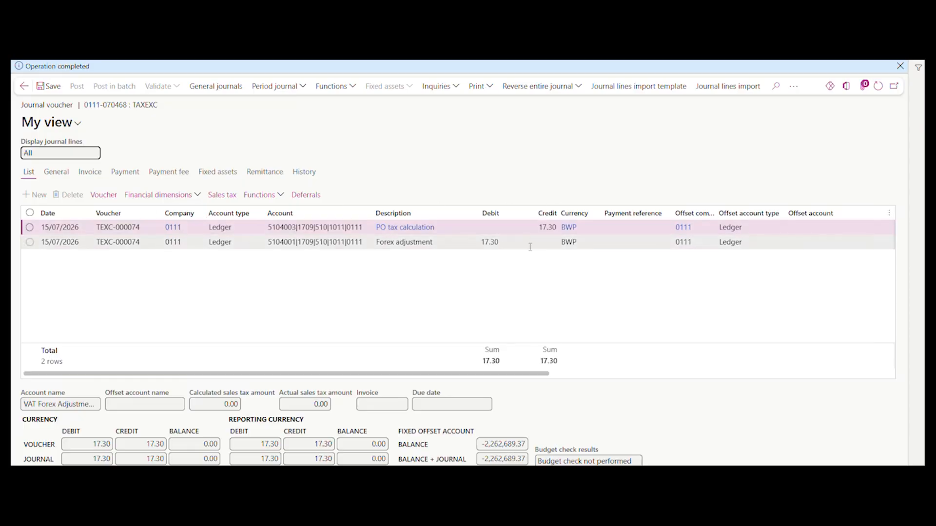
Check the amount and ledger accounts on the PO tax calculation and Forex adjustment lines, and return to the purchase order.
{"action": "left_click", "coordinate": [538, 227]}
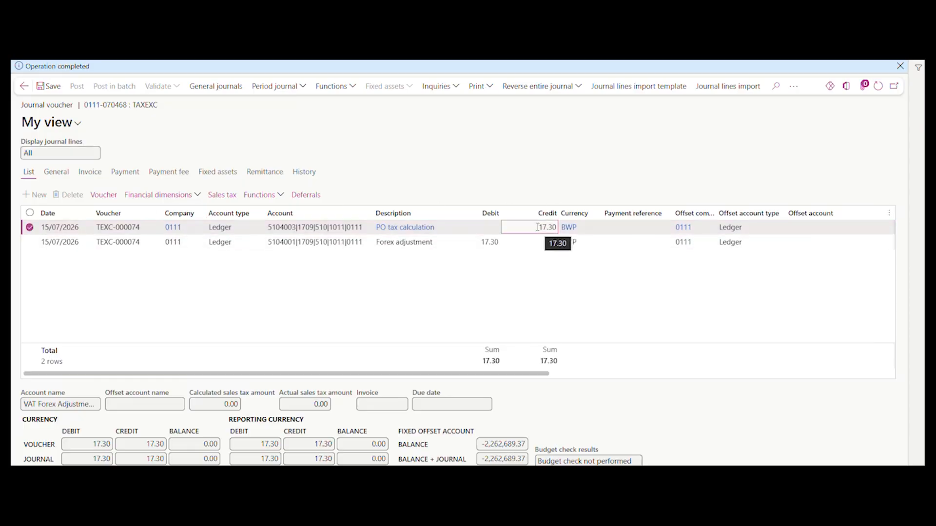
{"action": "left_click", "coordinate": [300, 225]}
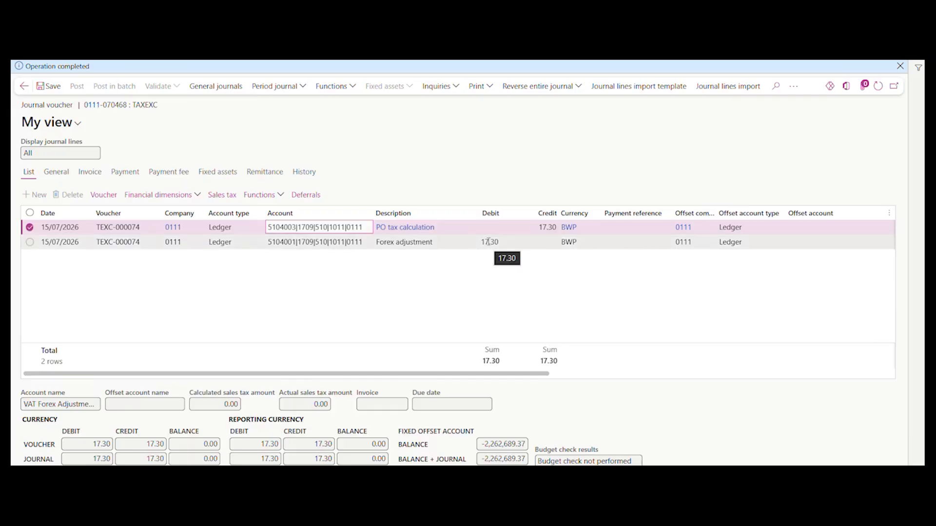
{"action": "left_click", "coordinate": [324, 242]}
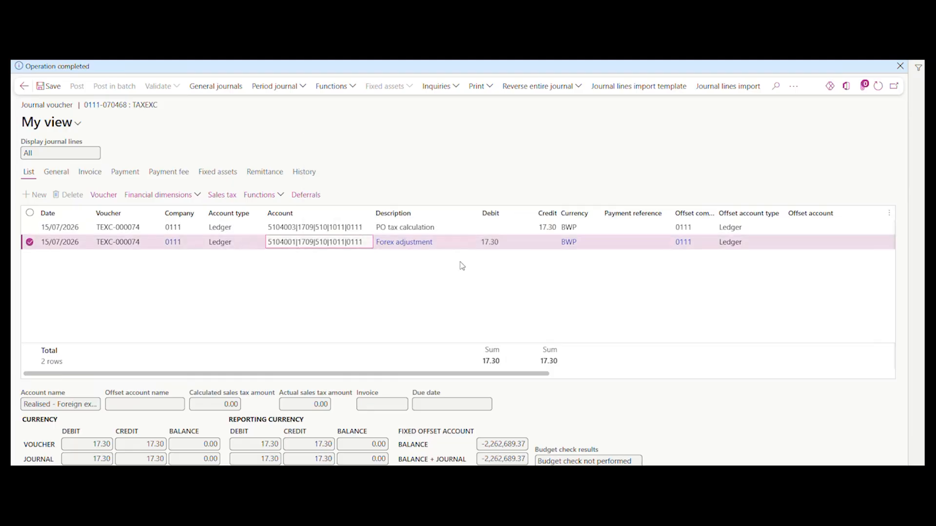
{"action": "left_click", "coordinate": [24, 87]}
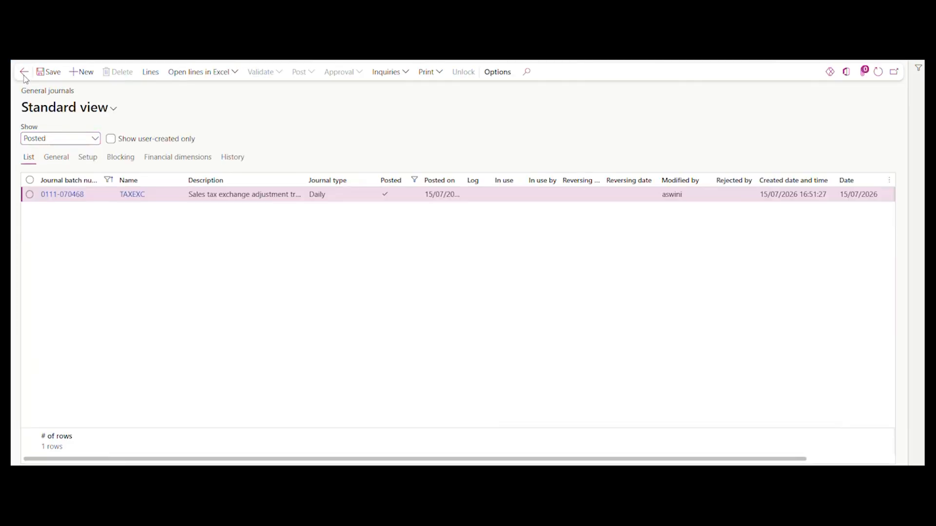
{"action": "left_click", "coordinate": [24, 72]}
{"action": "left_click", "coordinate": [22, 70]}
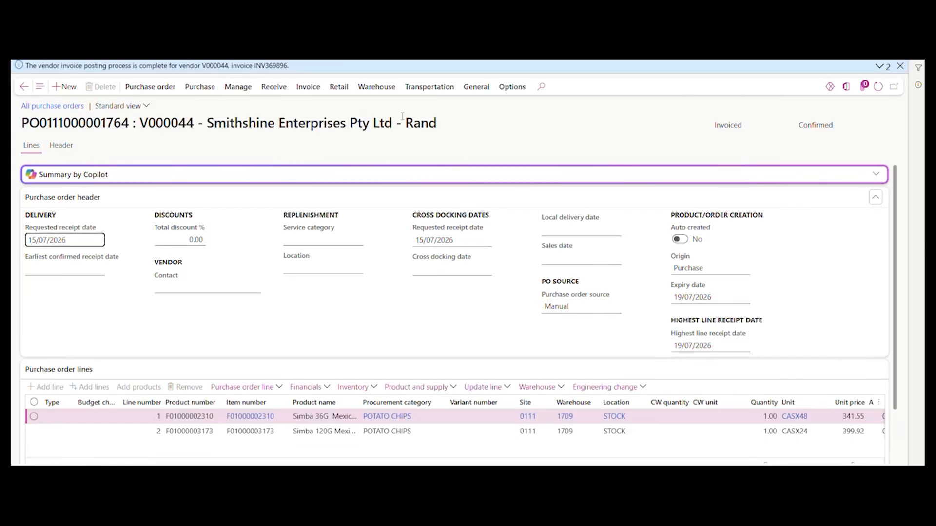